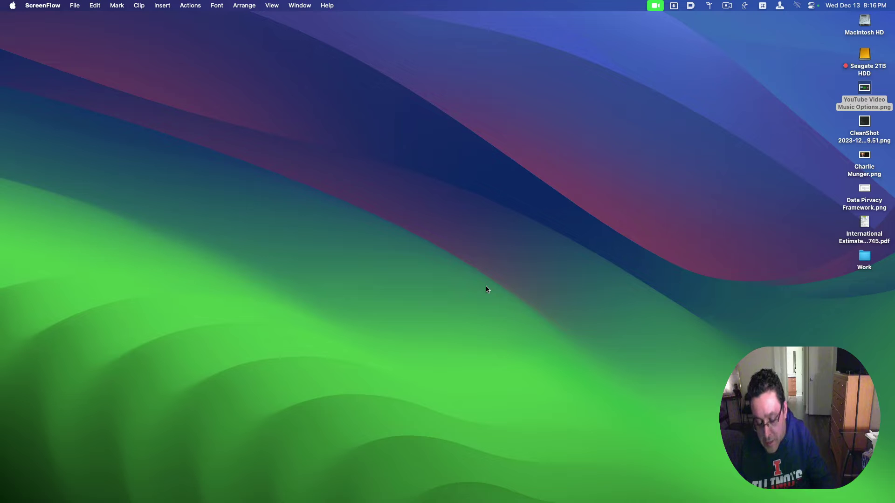
# - Bring up the Keyboard Maestro editor and open the Quitter macro by searching 'qui'
pyautogui.press('ctrl+alt+shift+super+k')
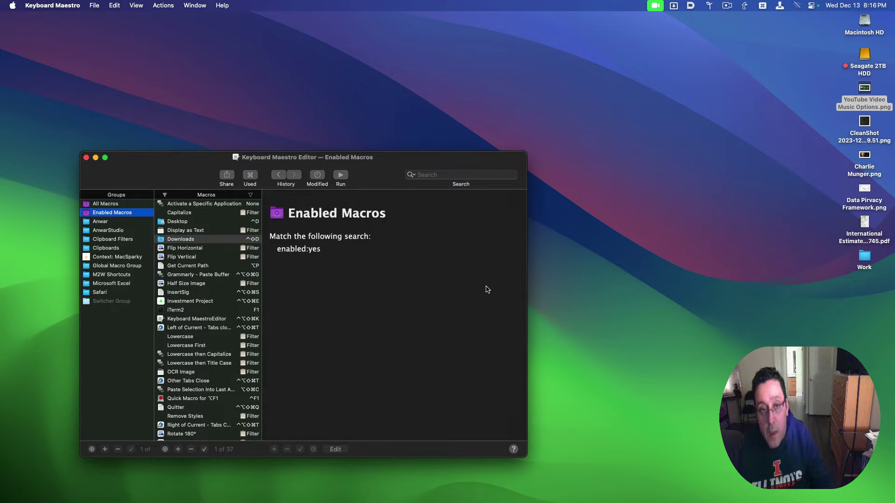
pyautogui.click(431, 175)
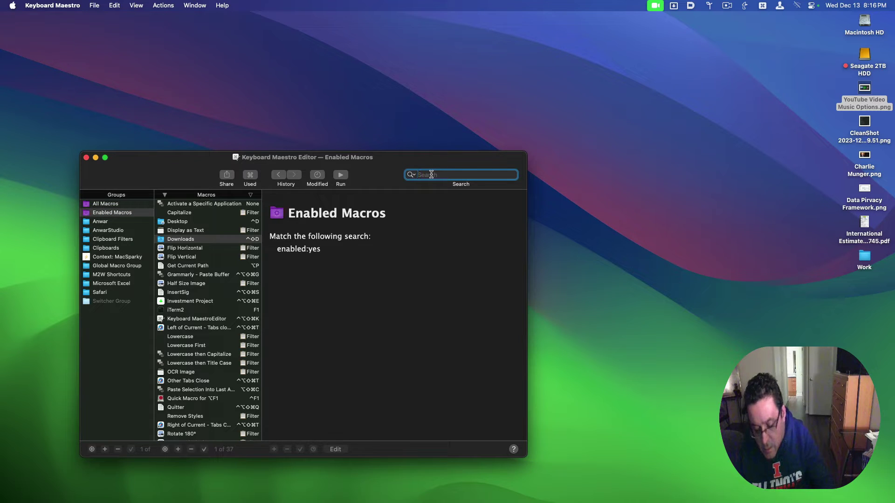
pyautogui.write('qui')
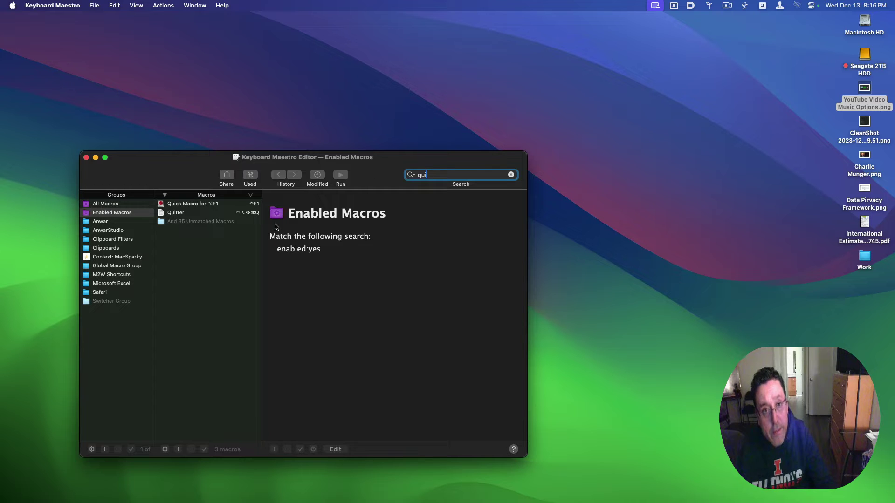
pyautogui.click(219, 214)
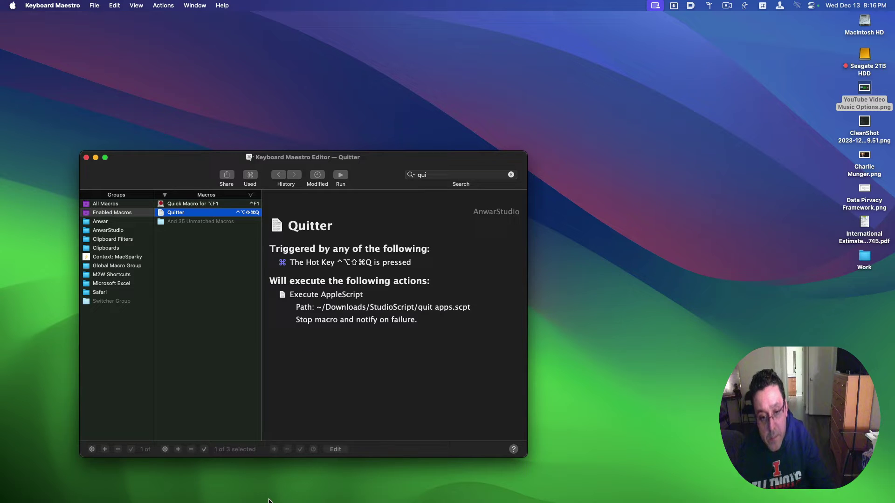
# - Make the Quitter macro editable to expose its hot key and quit apps.scpt script
pyautogui.click(340, 452)
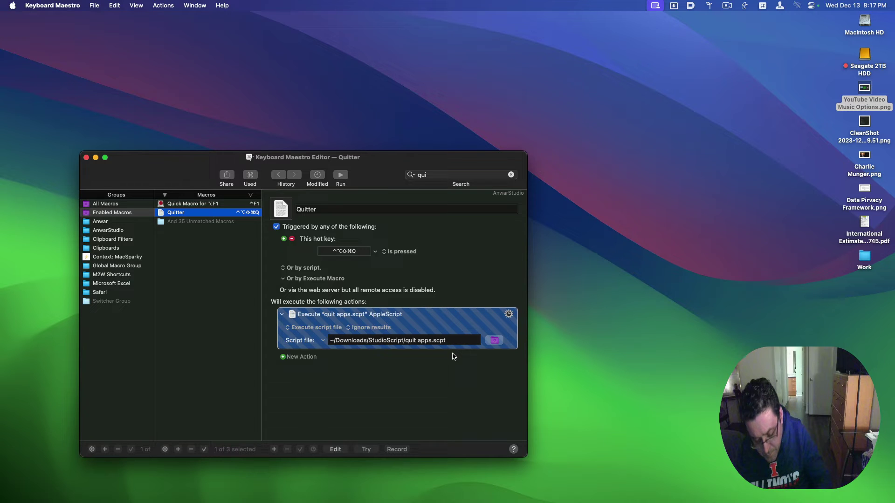
# - Open quit apps.scpt from Downloads/StudioScript in Script Editor to read its code
pyautogui.press('super+space')
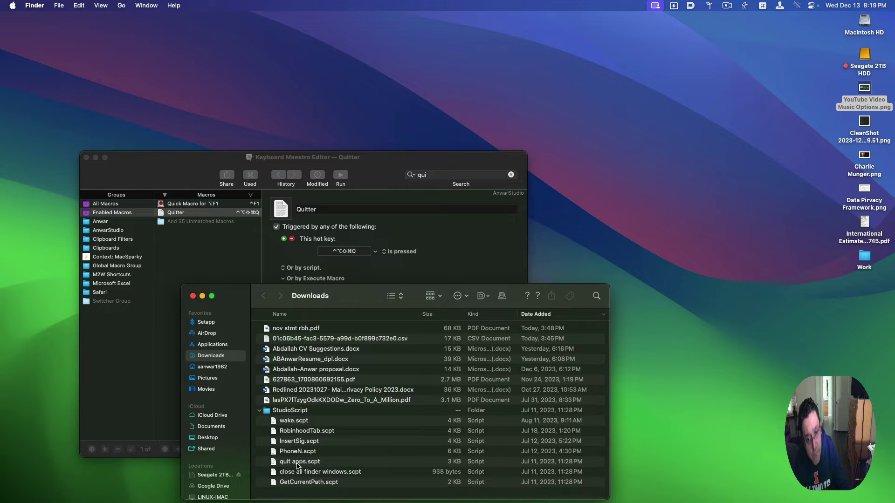
pyautogui.doubleClick(297, 462)
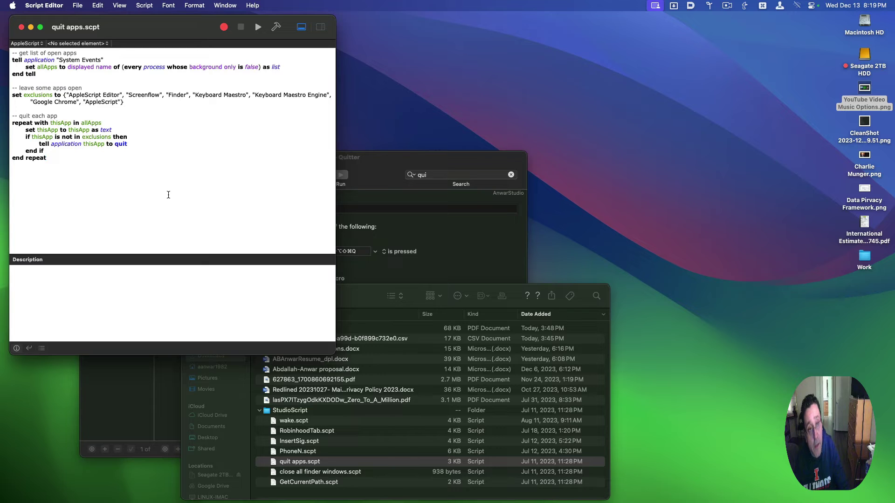
pyautogui.press('ctrl+alt+shift+super+q')
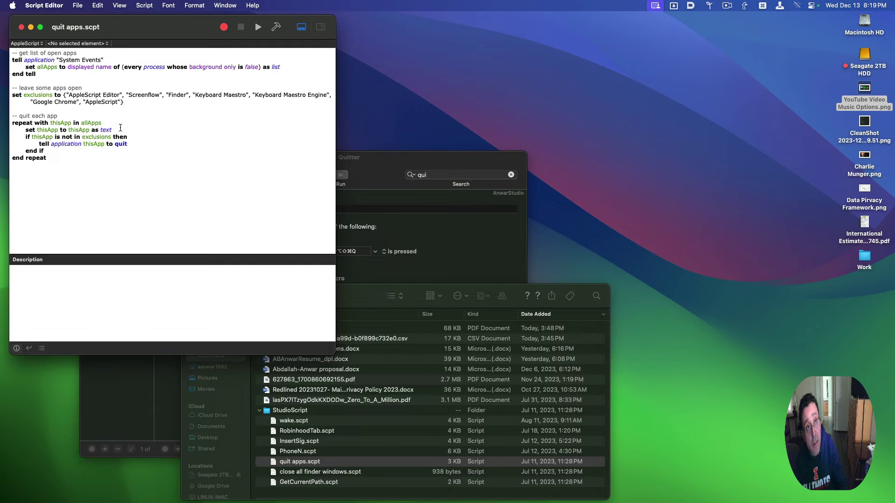
# - Quit Script Editor, close the Downloads window, and put away the Keyboard Maestro editor
pyautogui.press('ctrl+alt+shift+super+q')
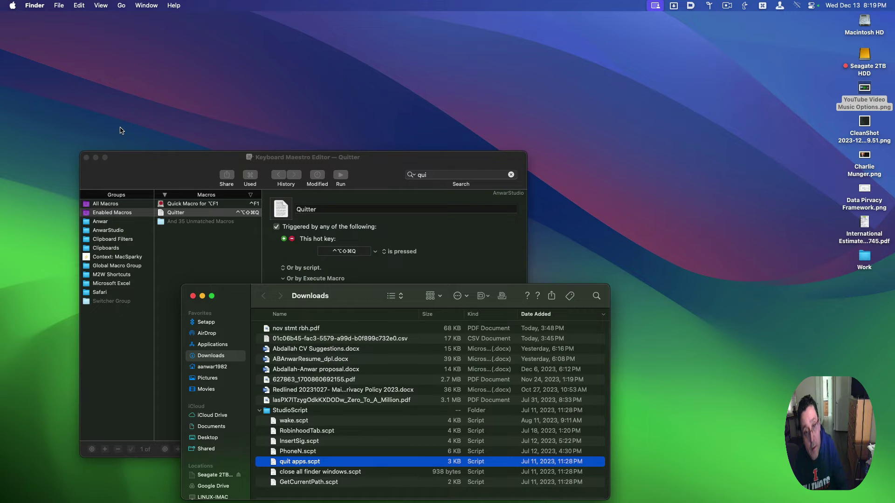
pyautogui.press('super+w')
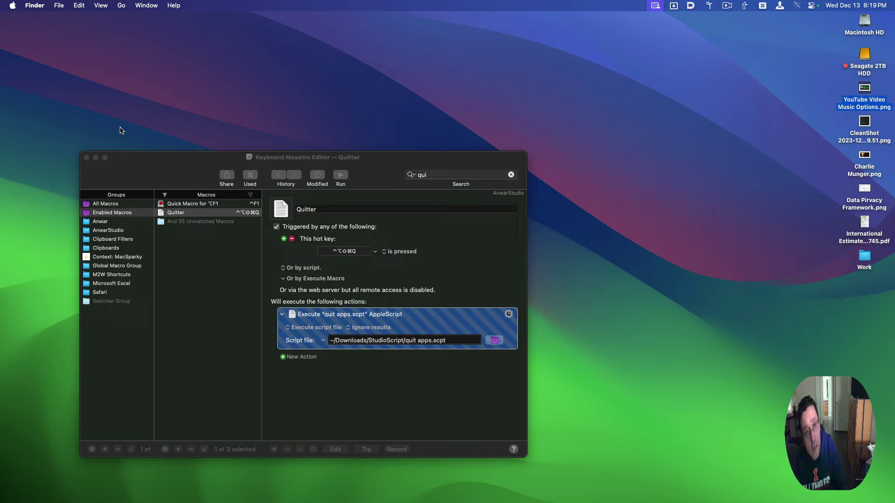
pyautogui.click(161, 172)
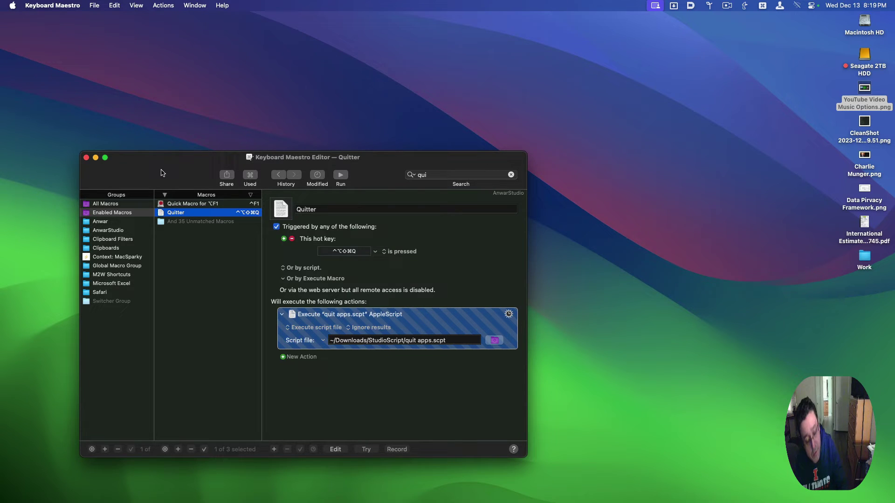
pyautogui.press('ctrl+alt+shift+super+q')
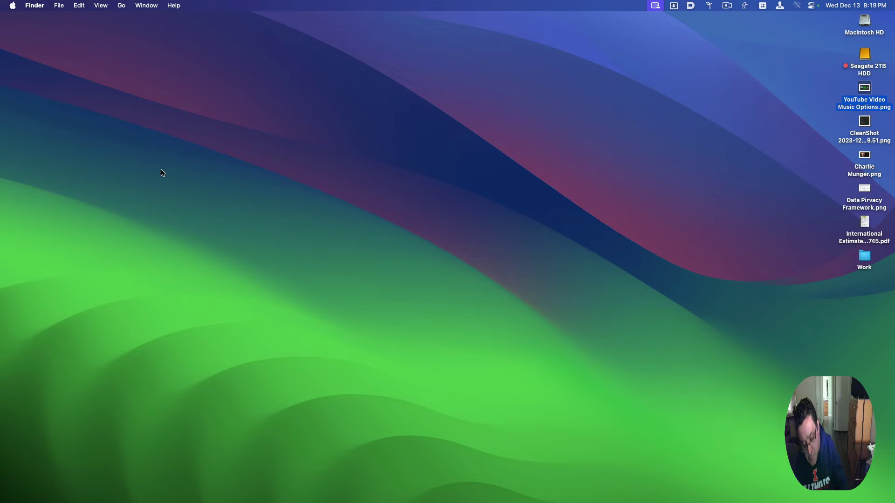
# - Launch the Shortcuts app from Alfred by searching 'Short'
pyautogui.hotkey('alt', 'space')
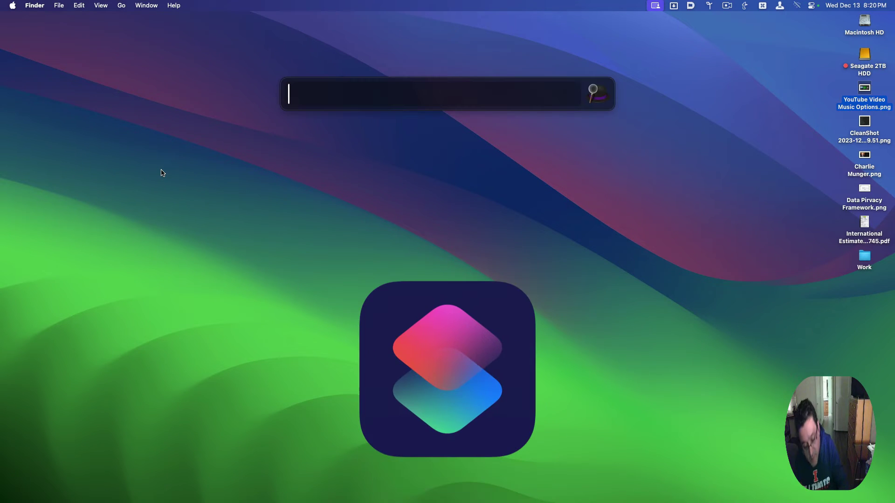
pyautogui.write('Shor')
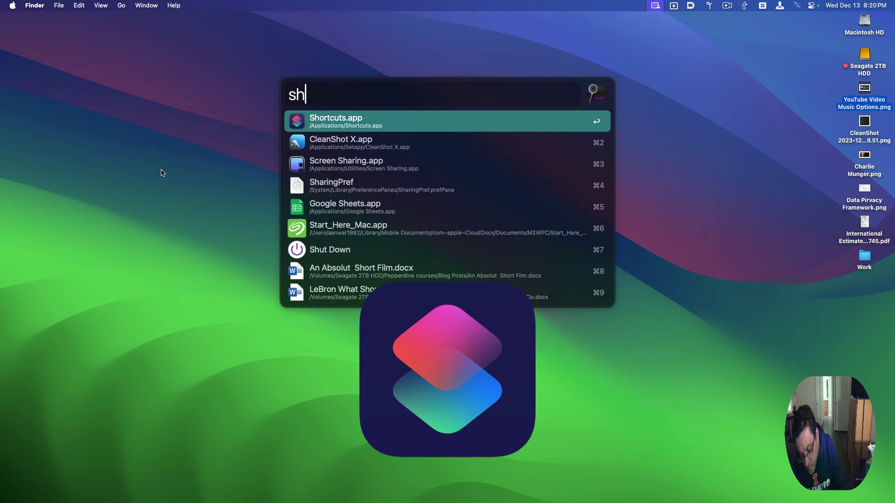
pyautogui.write('t')
pyautogui.press('Return')
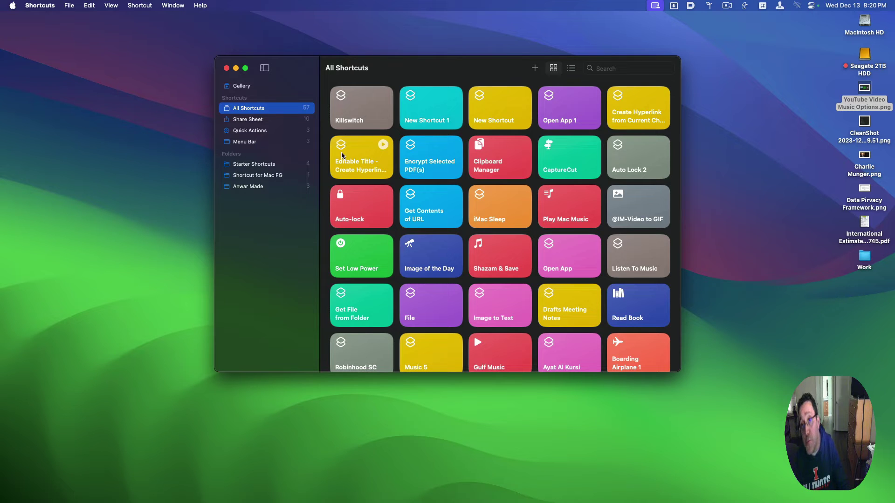
# - Create a new shortcut named 'killswitch' and enable Use as Quick Action in its Details
pyautogui.click(536, 69)
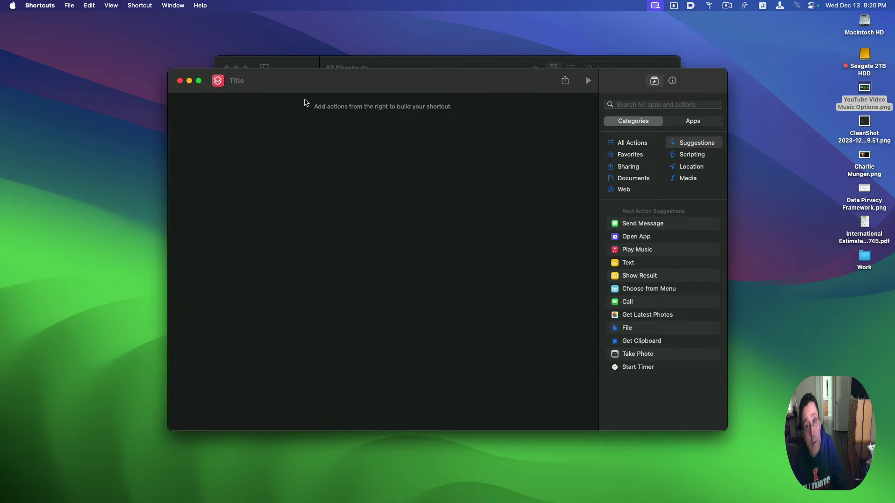
pyautogui.click(231, 81)
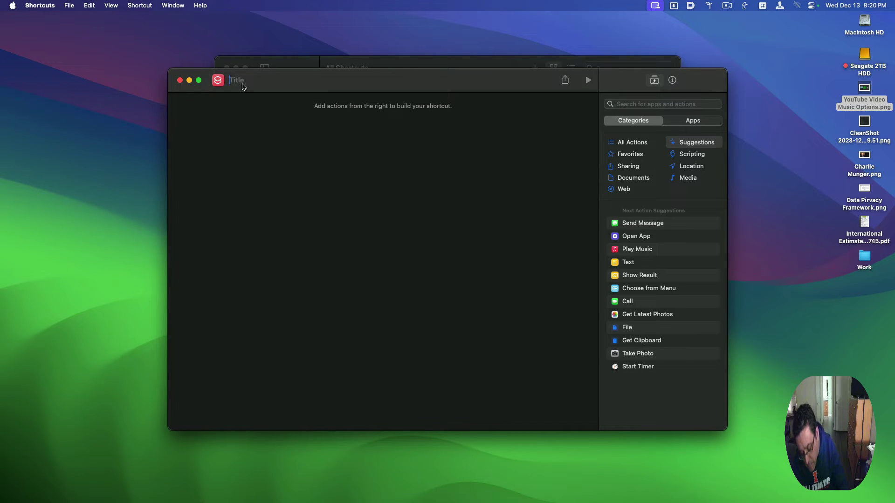
pyautogui.write('k')
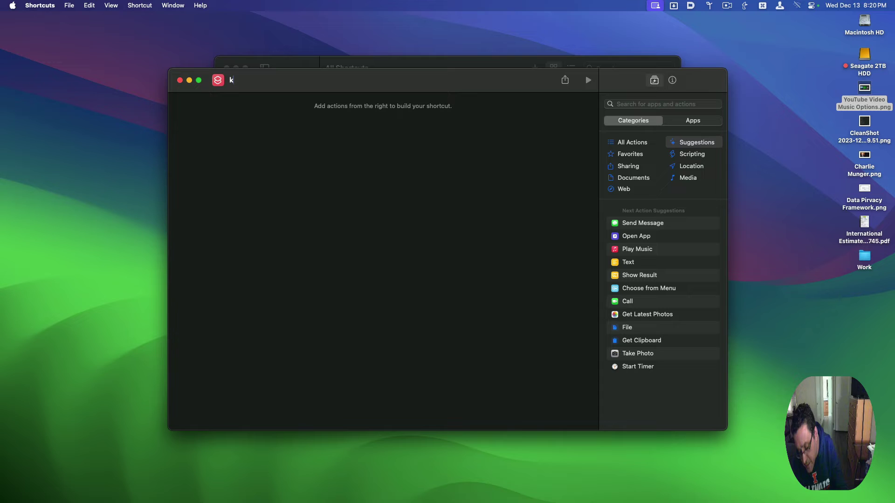
pyautogui.write('i')
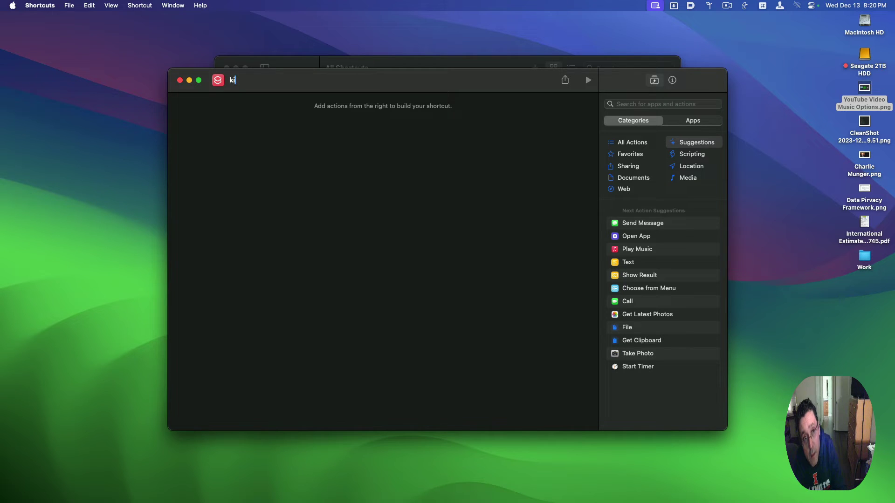
pyautogui.write('lls')
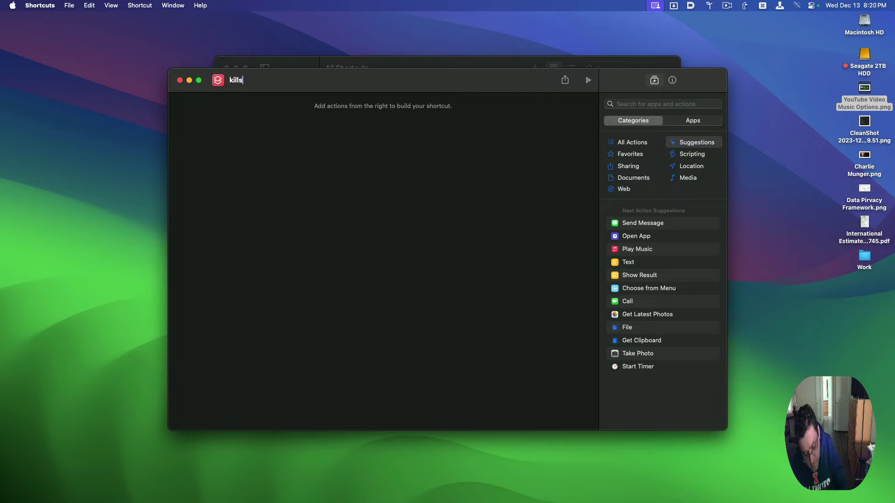
pyautogui.write('wit')
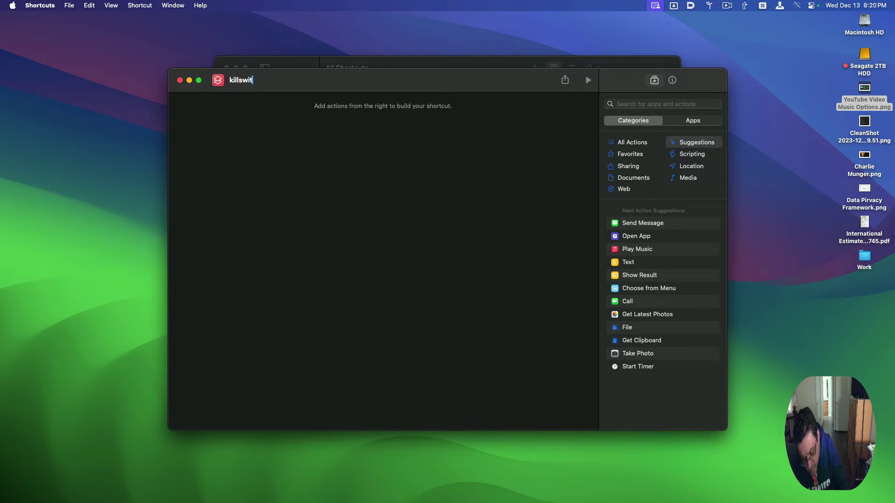
pyautogui.write('ch')
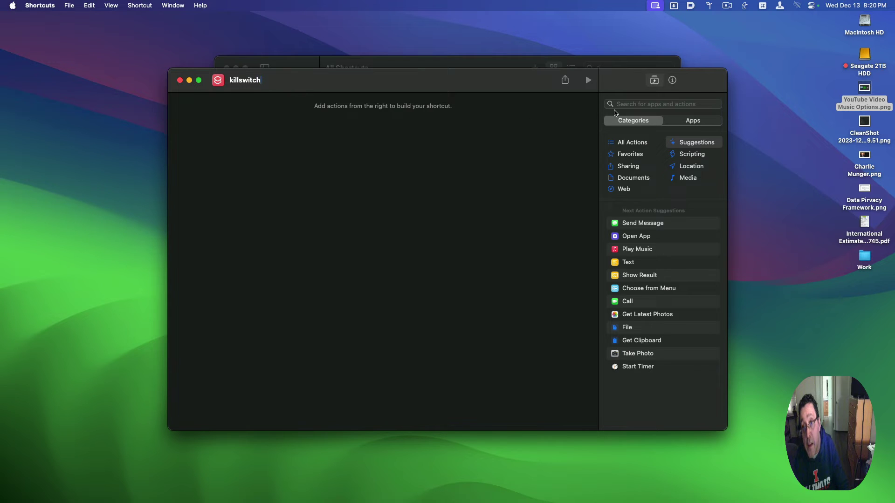
pyautogui.click(673, 82)
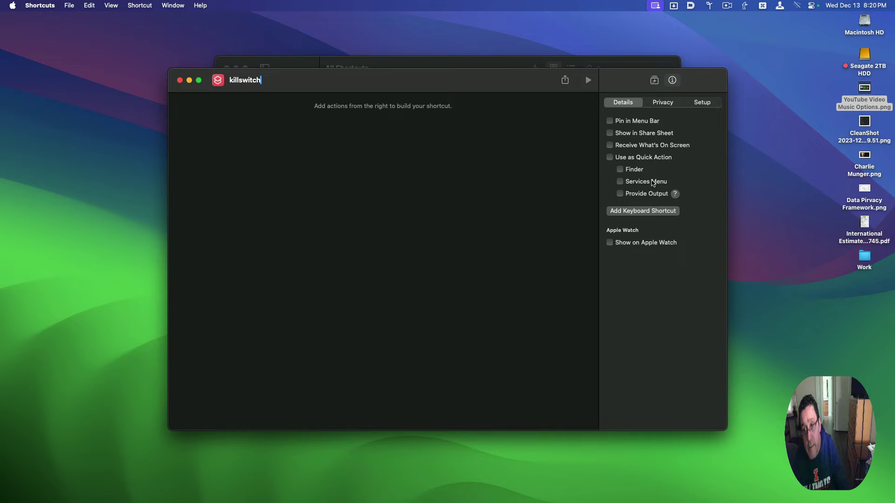
pyautogui.click(640, 211)
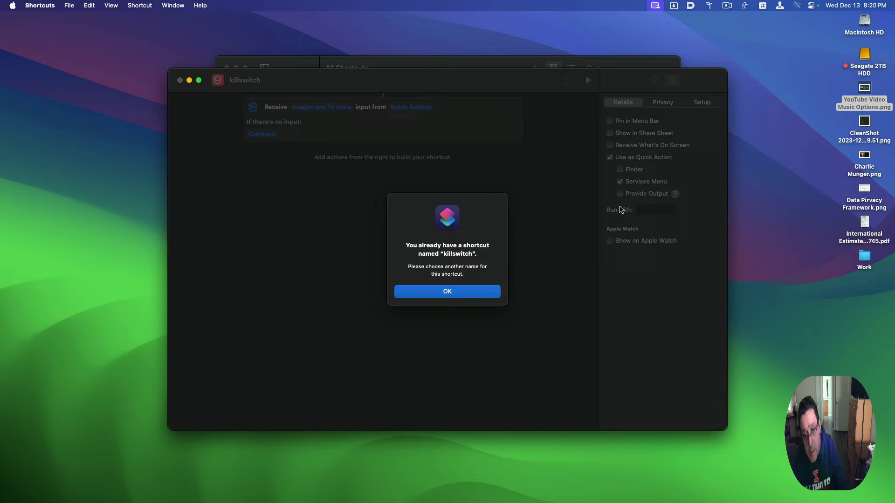
# - Dismiss the duplicate-name alerts and rename the shortcut from killswitch to killswitch2
pyautogui.press('Return')
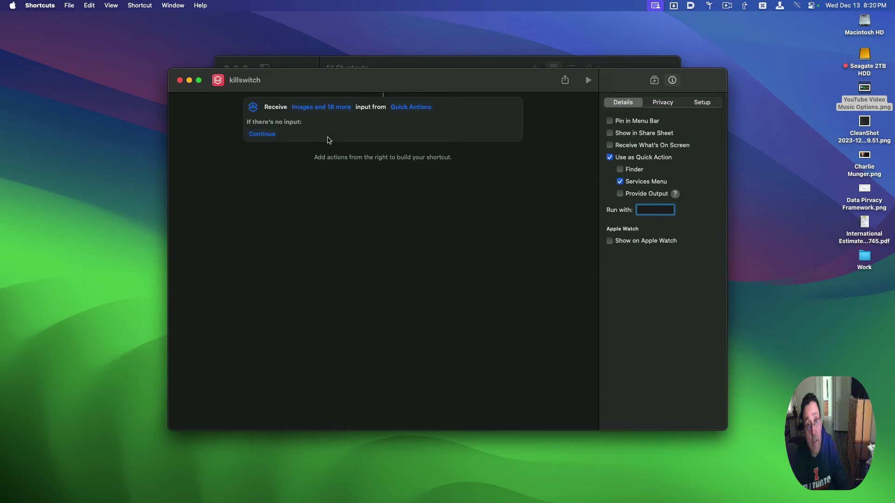
pyautogui.click(264, 83)
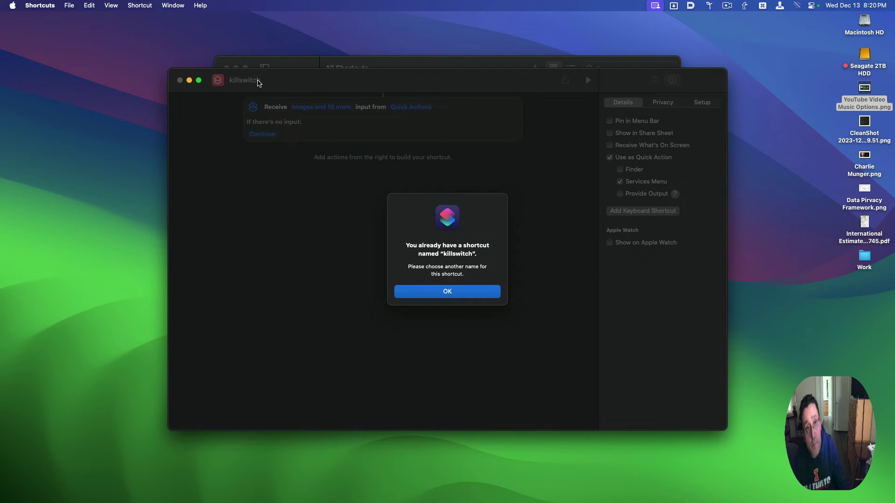
pyautogui.press('Return')
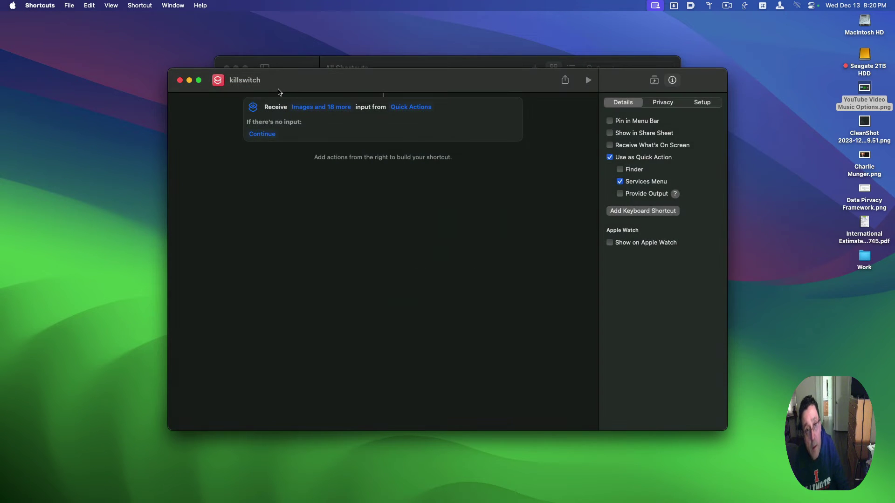
pyautogui.click(256, 84)
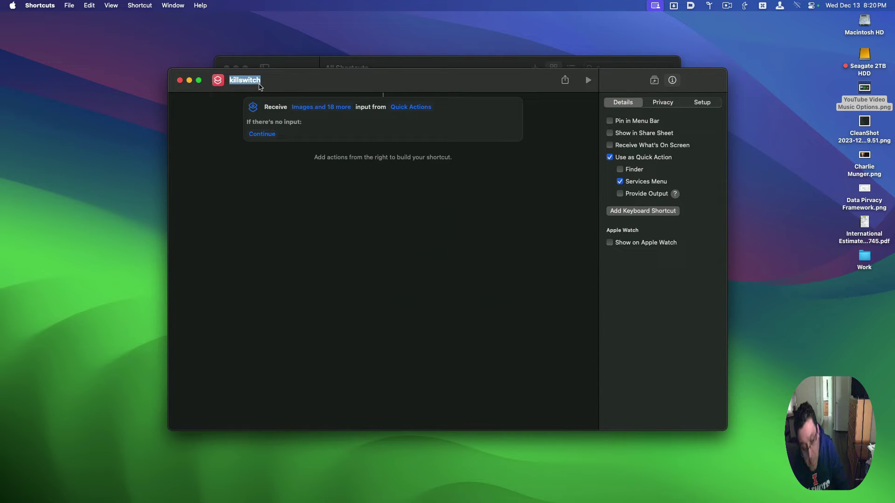
pyautogui.click(260, 86)
pyautogui.write('2')
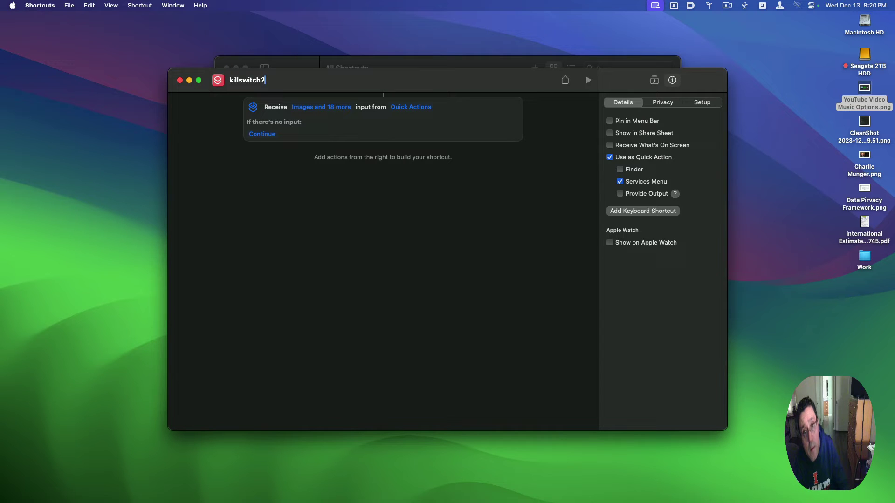
pyautogui.write('q')
pyautogui.press('BackSpace')
pyautogui.press('super+a')
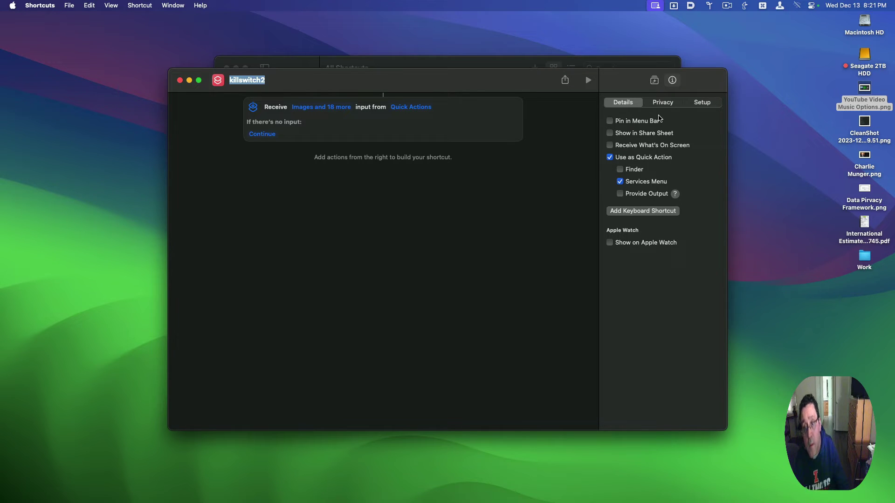
# - Search the action library for 'qui' and drag Quit App under the Receive block
pyautogui.click(654, 82)
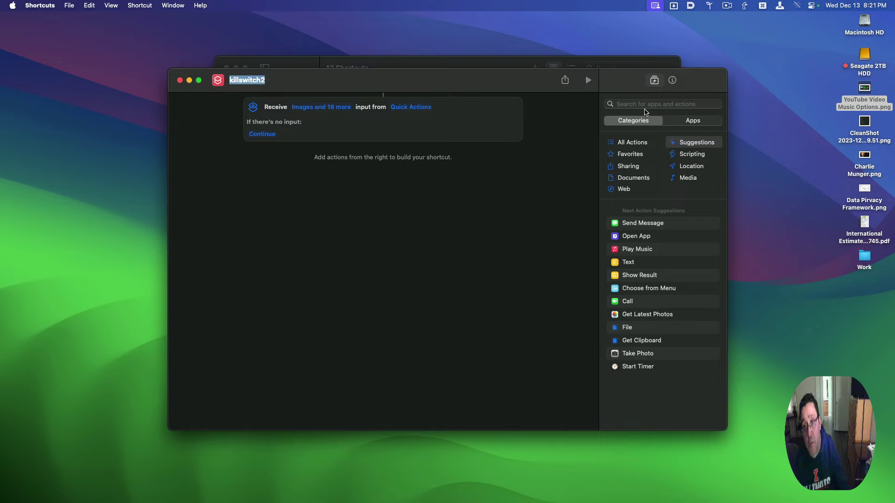
pyautogui.click(640, 103)
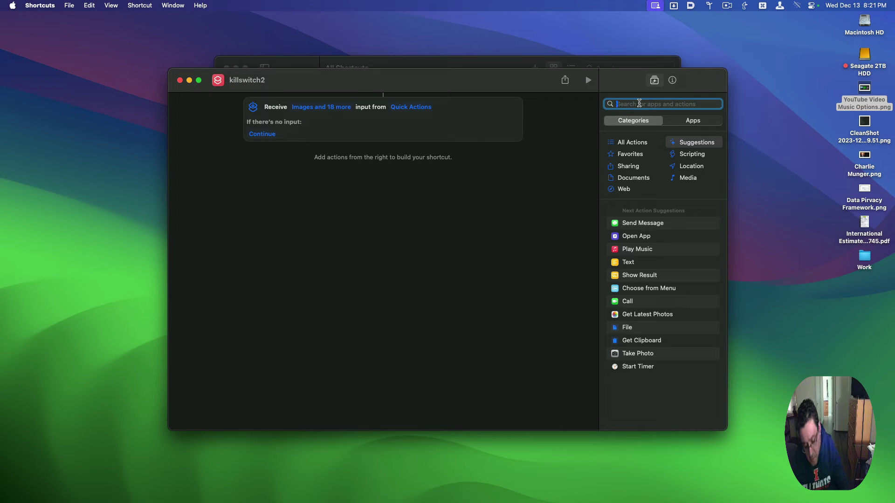
pyautogui.write('qui')
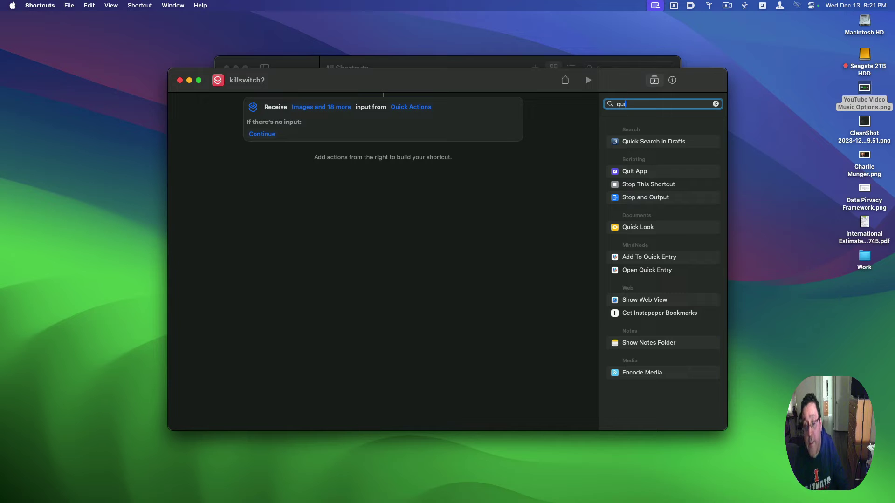
pyautogui.moveTo(634, 172); pyautogui.dragTo(421, 205)
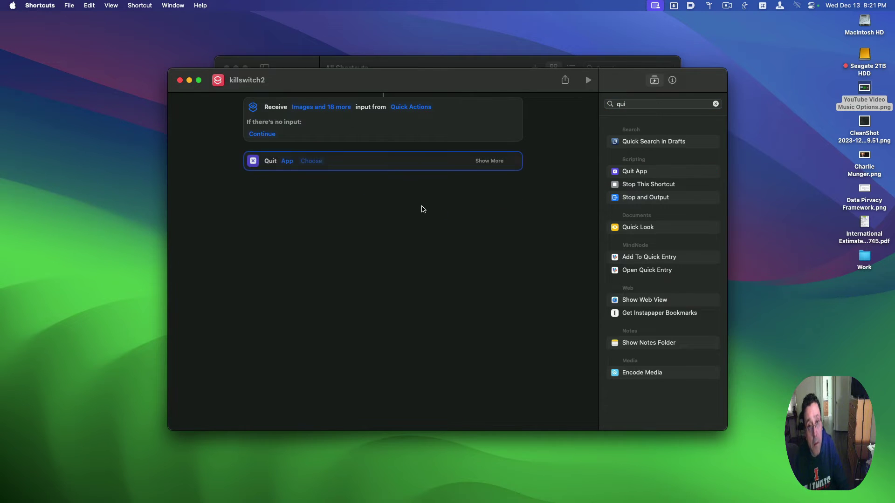
# - Switch the Quit action's target from a single app to All Apps
pyautogui.click(287, 162)
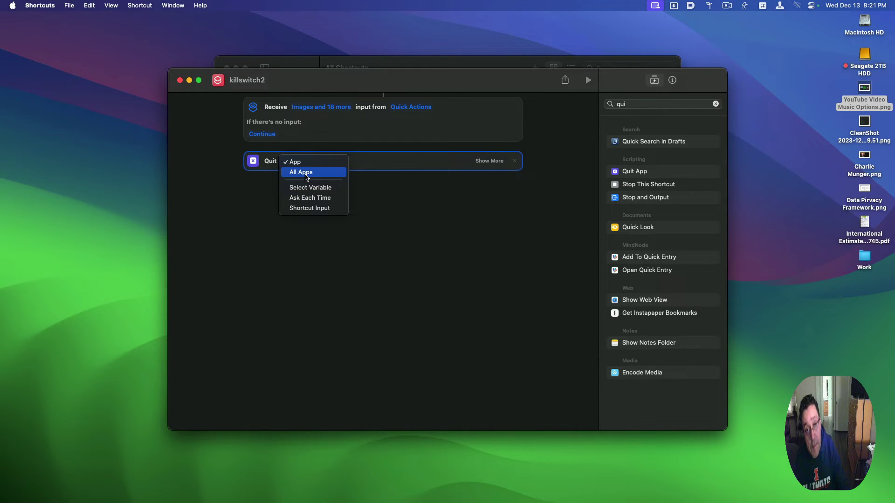
pyautogui.click(307, 173)
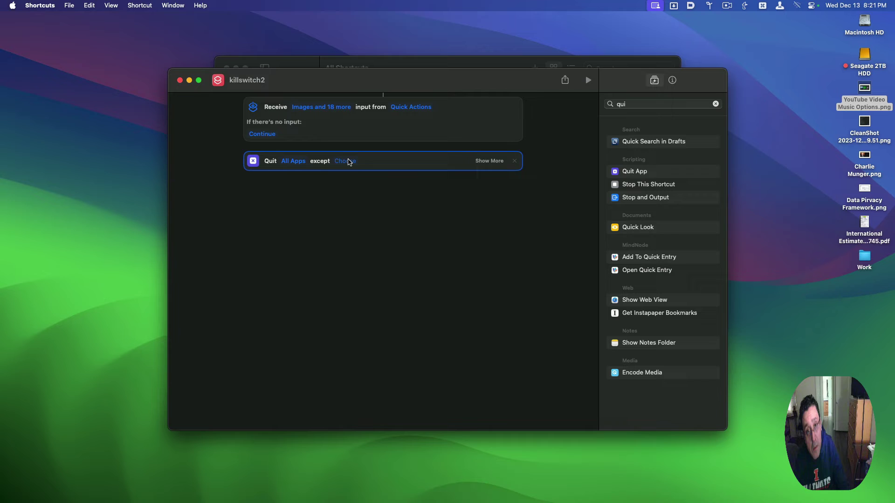
# - Exclude ScreenFlow from the Quit action by finding it with 'scree' in the Apps picker
pyautogui.click(350, 162)
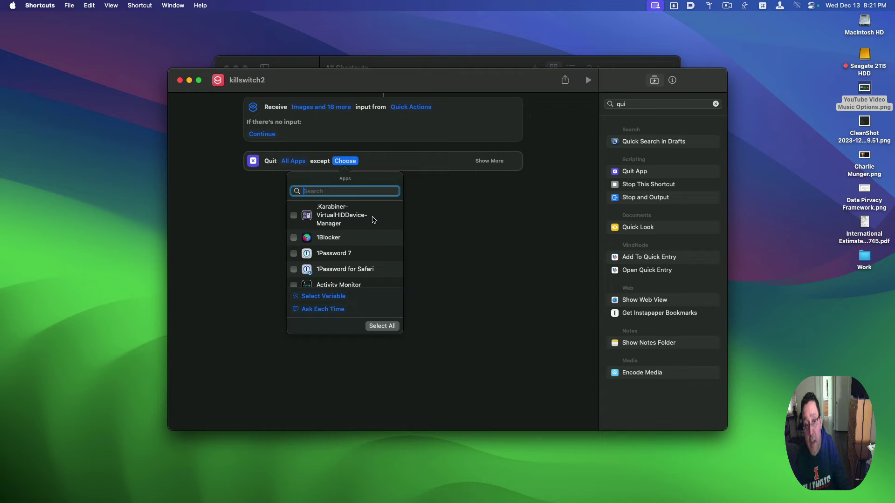
pyautogui.scroll(-3, 363, 231)
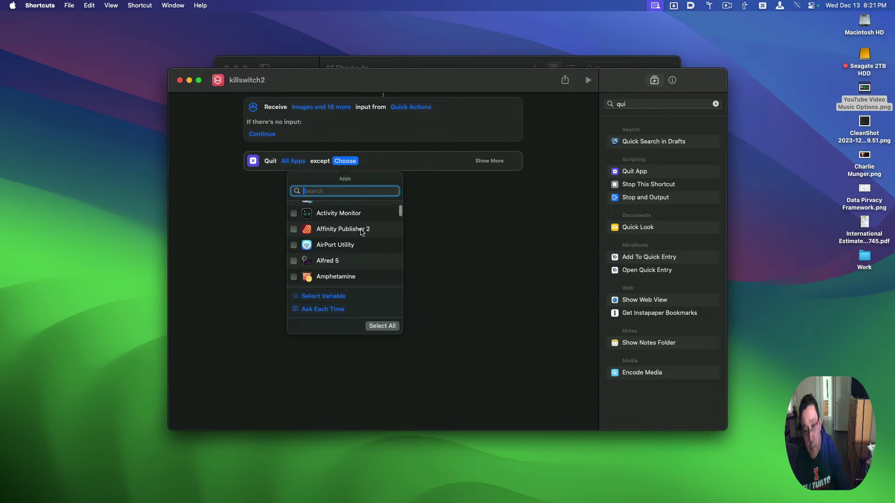
pyautogui.scroll(-1, 363, 232)
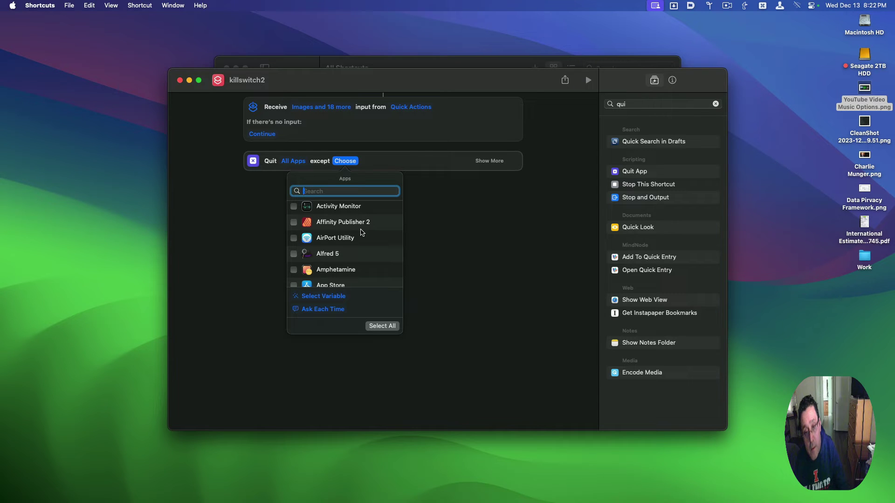
pyautogui.scroll(-10, 361, 232)
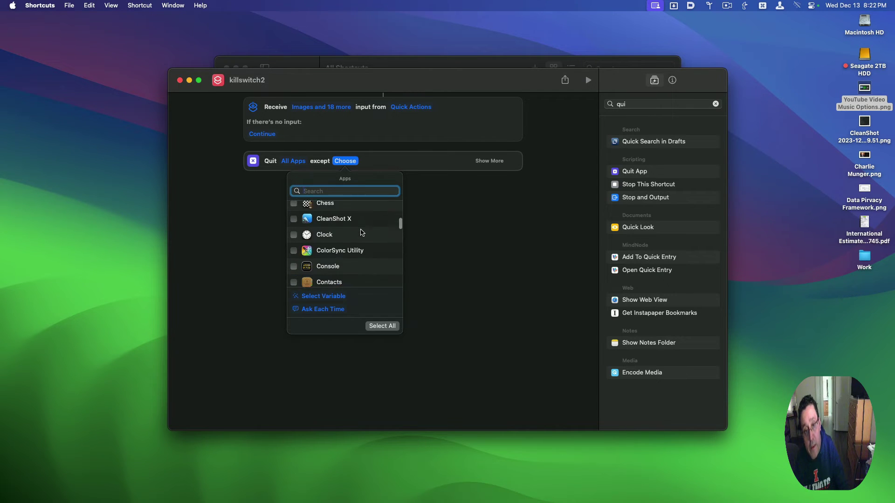
pyautogui.scroll(-12, 362, 232)
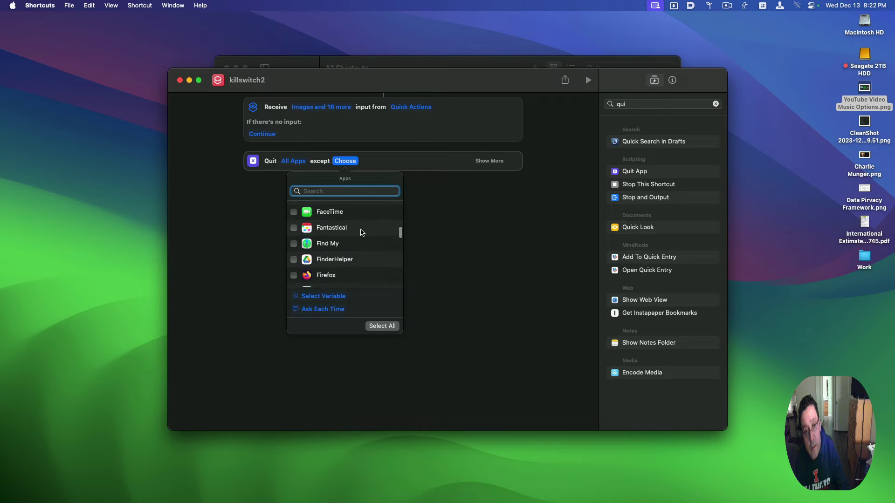
pyautogui.scroll(-4, 362, 233)
pyautogui.scroll(4, 362, 234)
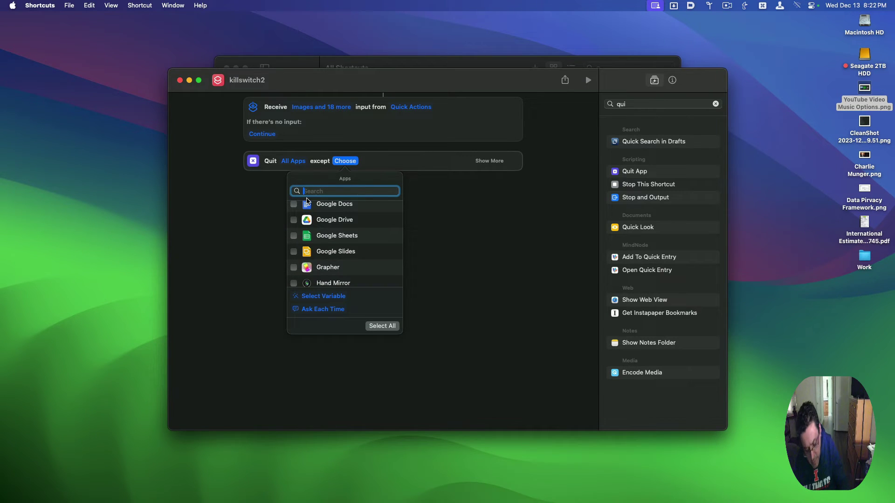
pyautogui.write('scree')
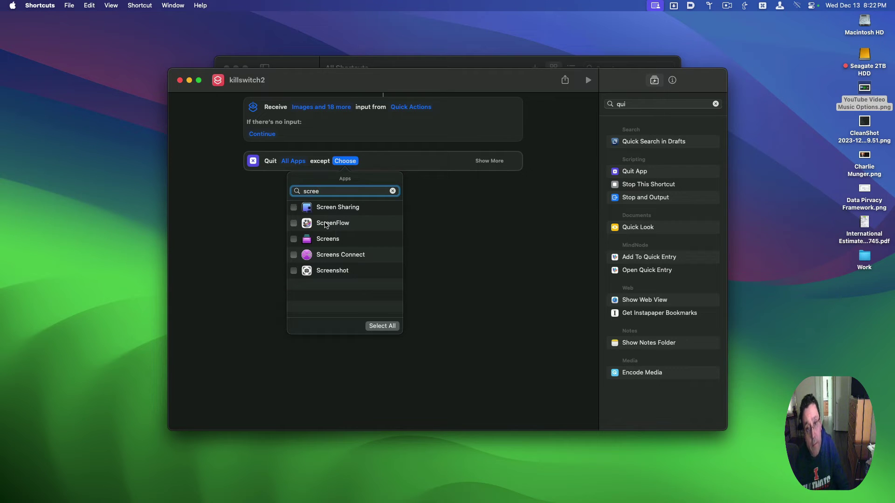
pyautogui.click(294, 223)
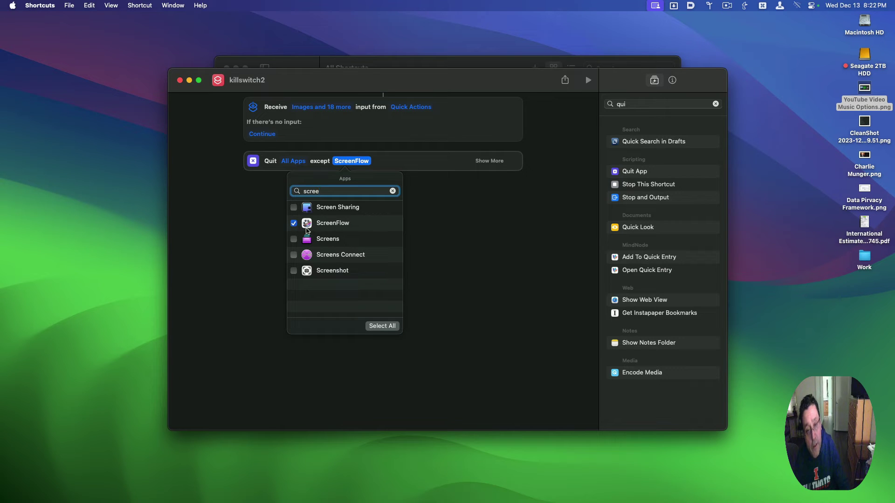
pyautogui.click(443, 336)
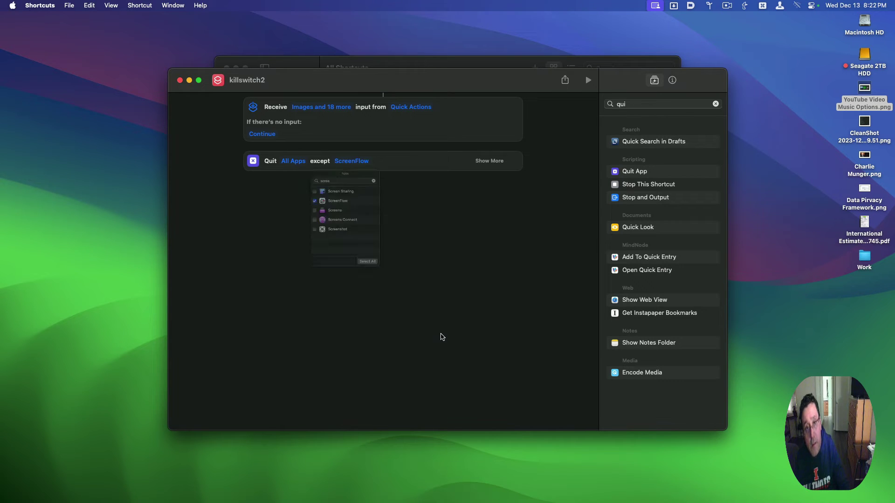
# - Reopen killswitch2 for editing from its tile and uncheck Services Menu in its Details
pyautogui.click(672, 81)
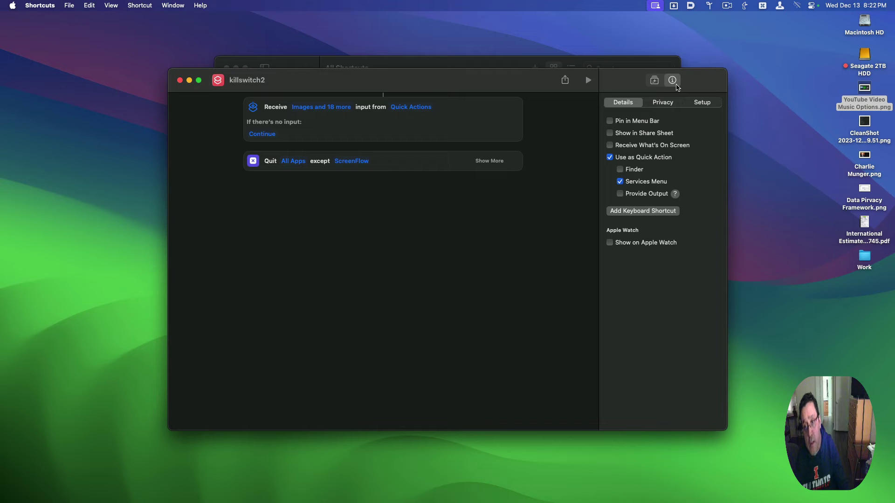
pyautogui.click(633, 212)
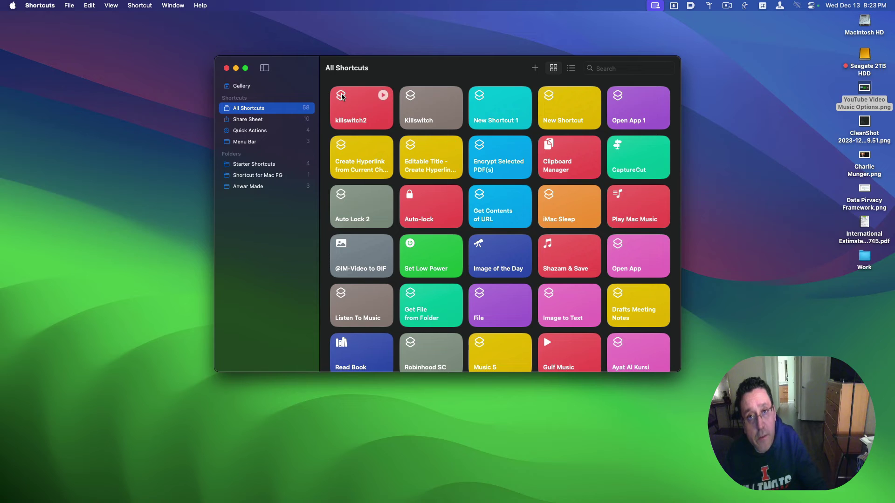
pyautogui.rightClick(357, 116)
pyautogui.click(366, 132)
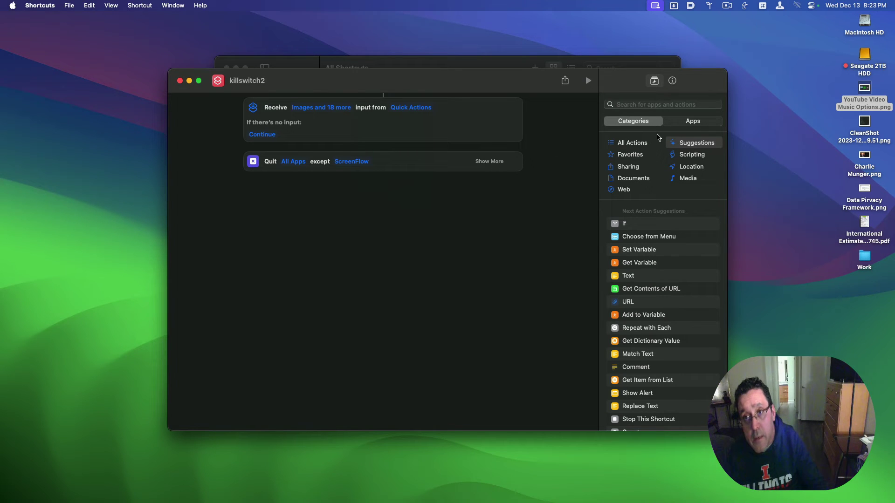
pyautogui.click(673, 81)
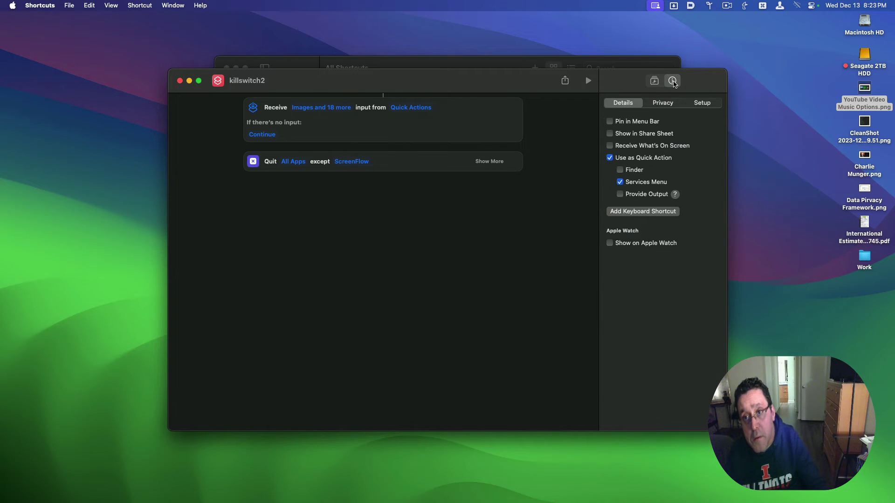
pyautogui.click(621, 182)
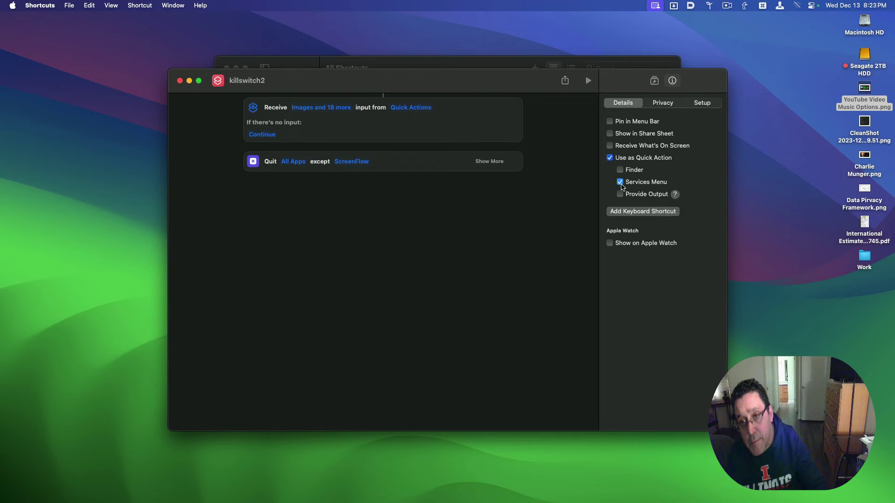
# - Assign Control-Option-K (^⌥K) as killswitch2's run keyboard shortcut
pyautogui.click(628, 213)
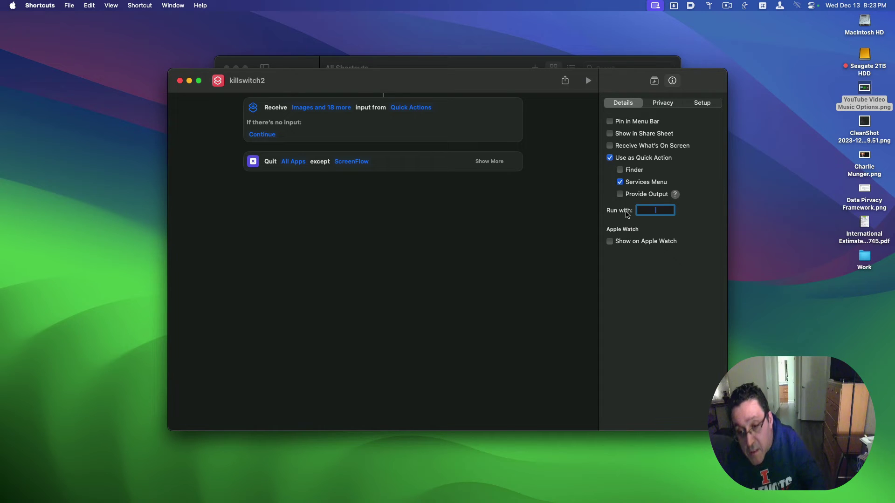
pyautogui.hotkey('ctrl', 'alt', 'k')
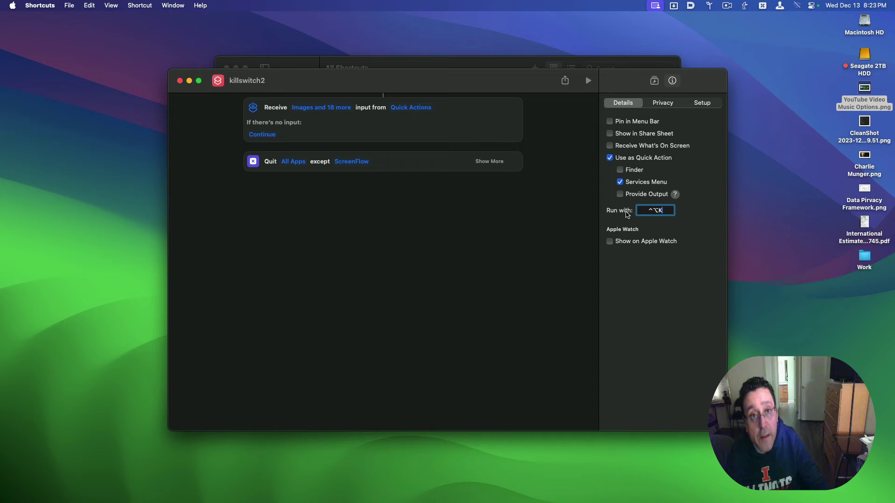
pyautogui.click(596, 291)
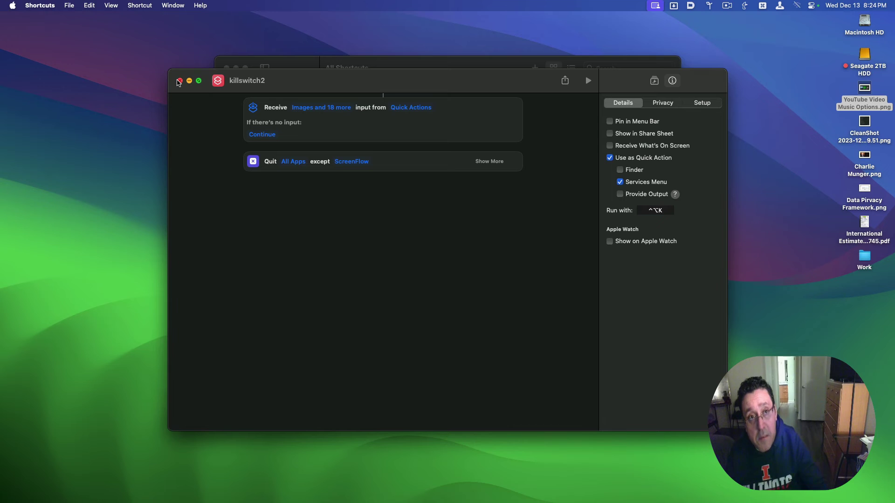
# - Close killswitch2, then edit the original Killswitch shortcut and view its details showing ^⌥Q
pyautogui.click(179, 81)
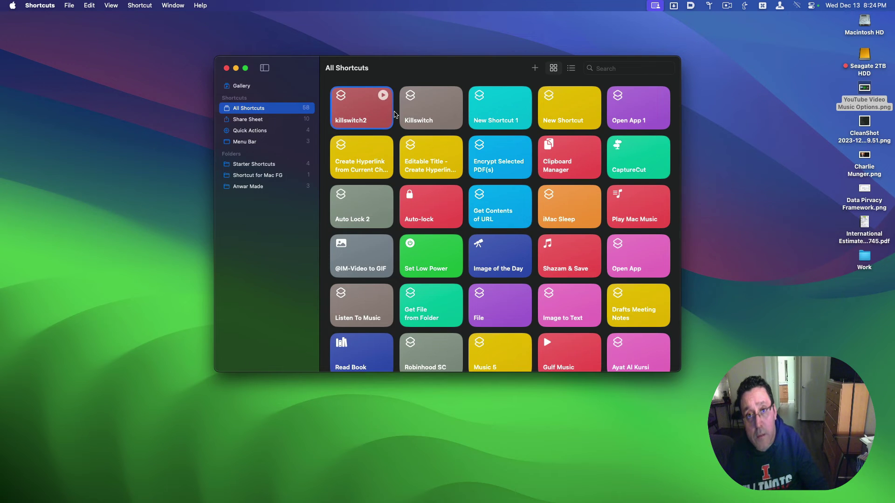
pyautogui.rightClick(423, 111)
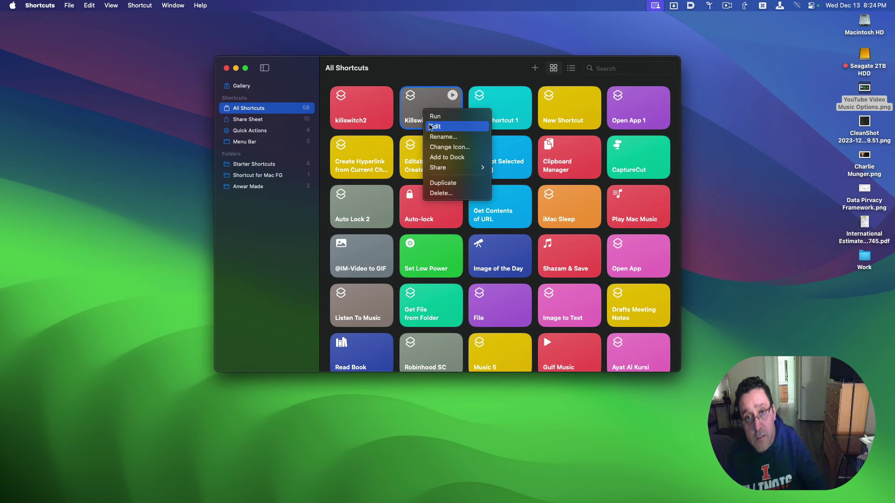
pyautogui.click(430, 127)
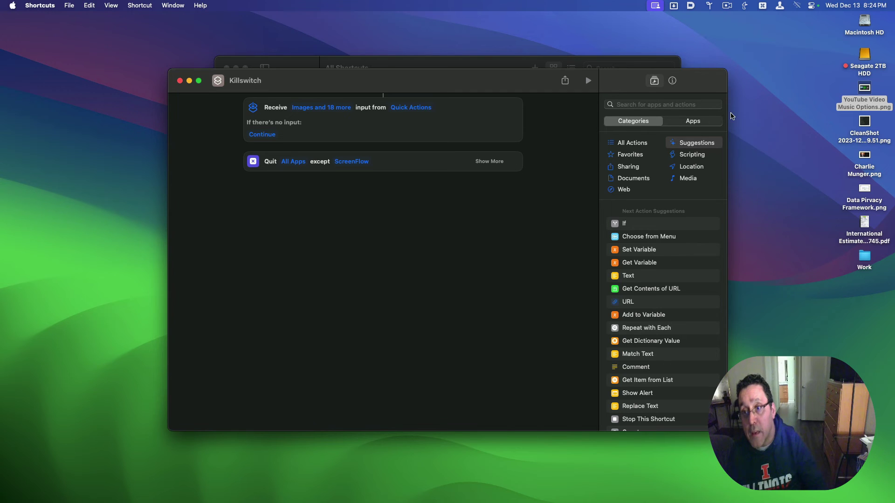
pyautogui.click(673, 81)
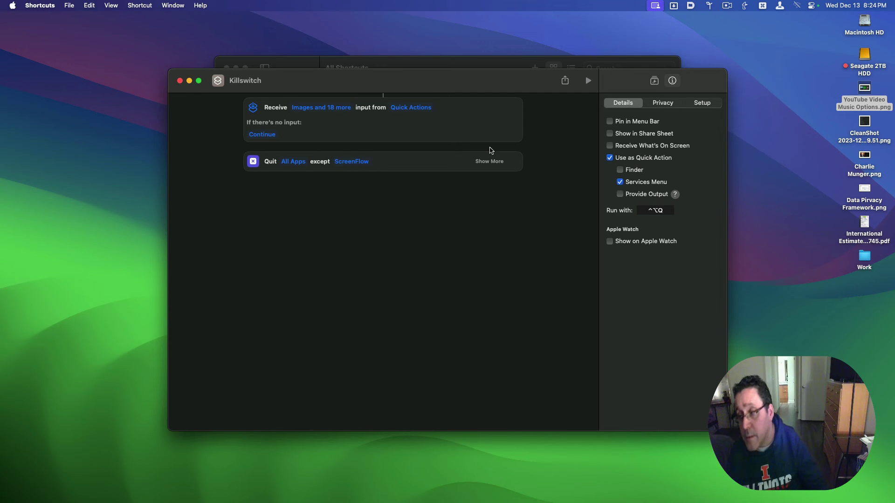
# - Close the Shortcuts windows and launch VMware Fusion, Notes, Numi, Stocks and Shortcuts from the Dock
pyautogui.click(179, 80)
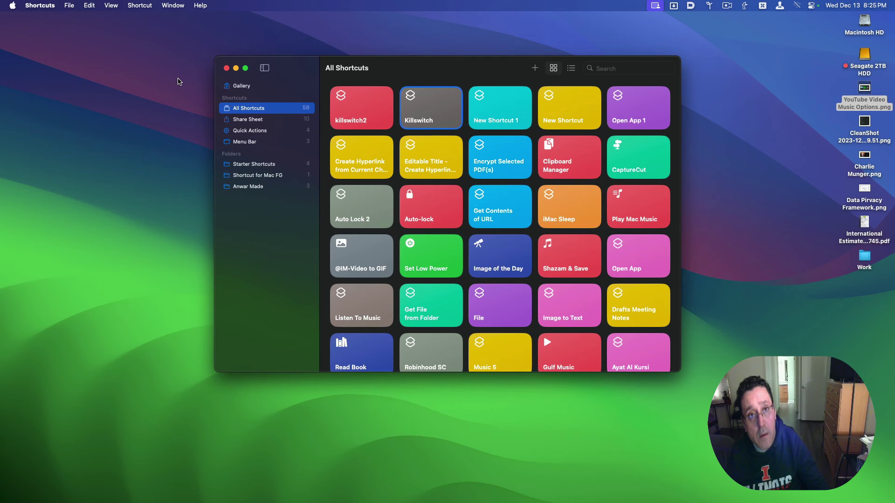
pyautogui.click(226, 68)
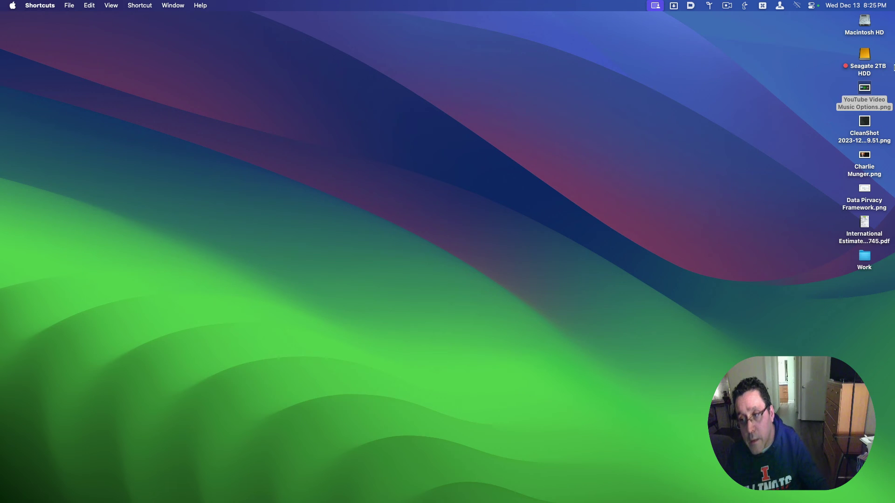
pyautogui.moveTo(893, 252)
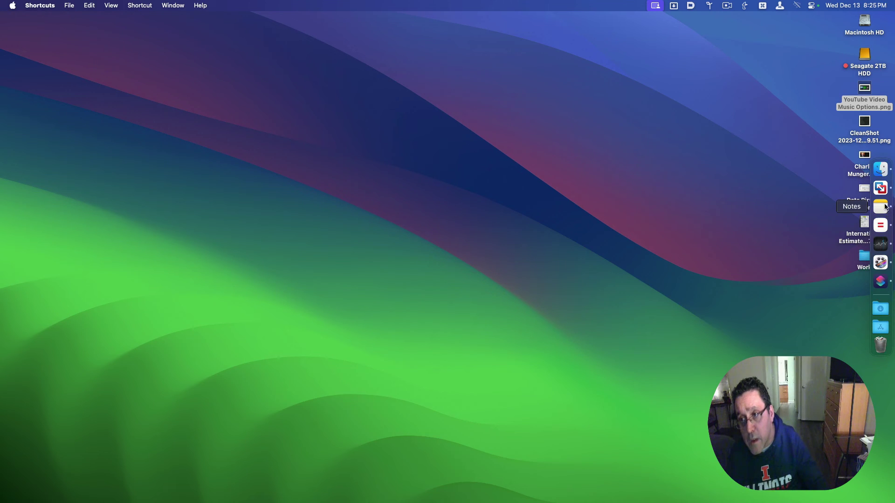
pyautogui.click(883, 189)
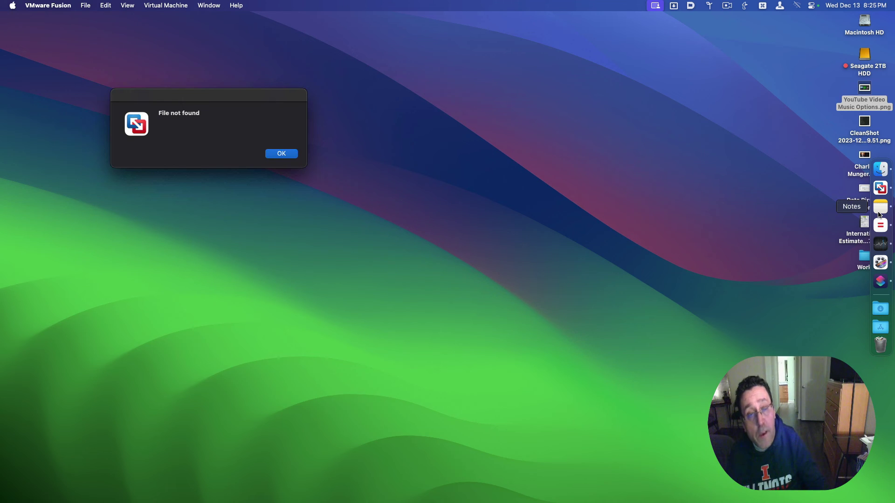
pyautogui.click(879, 214)
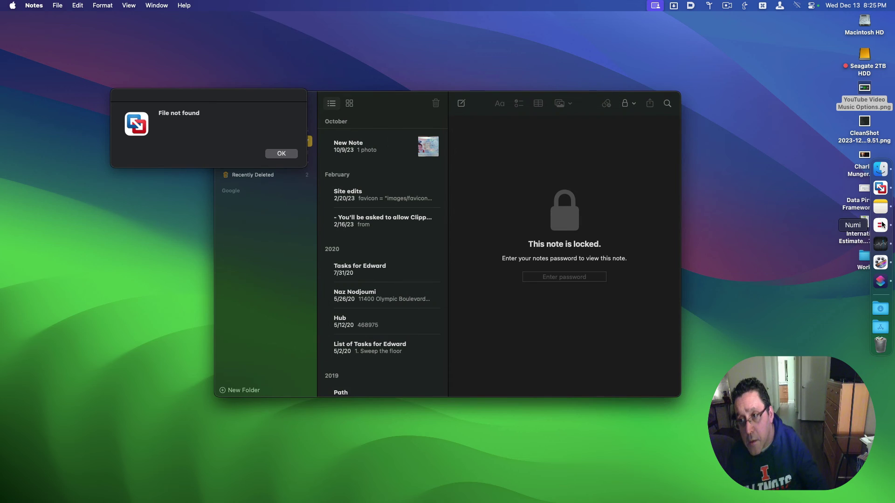
pyautogui.click(881, 226)
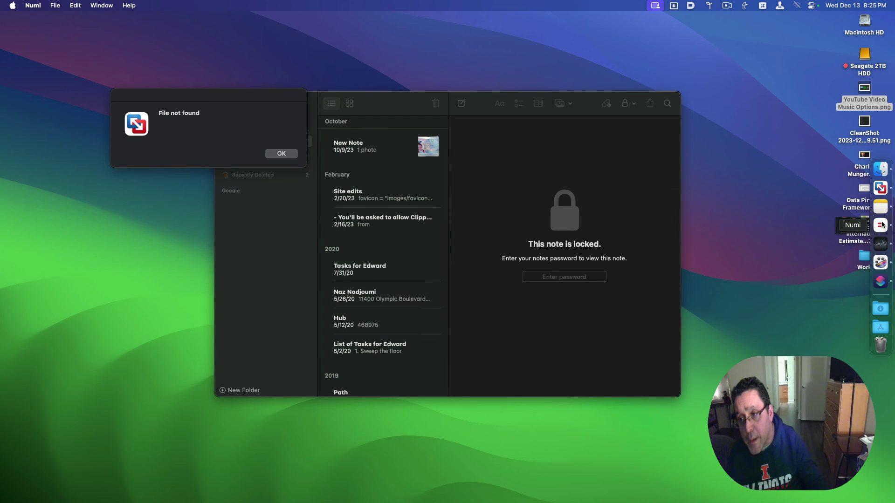
pyautogui.click(882, 251)
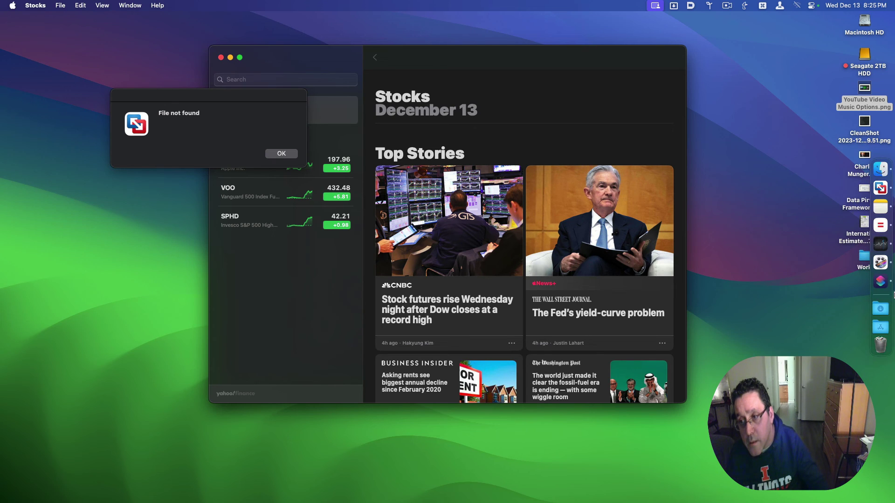
pyautogui.click(882, 285)
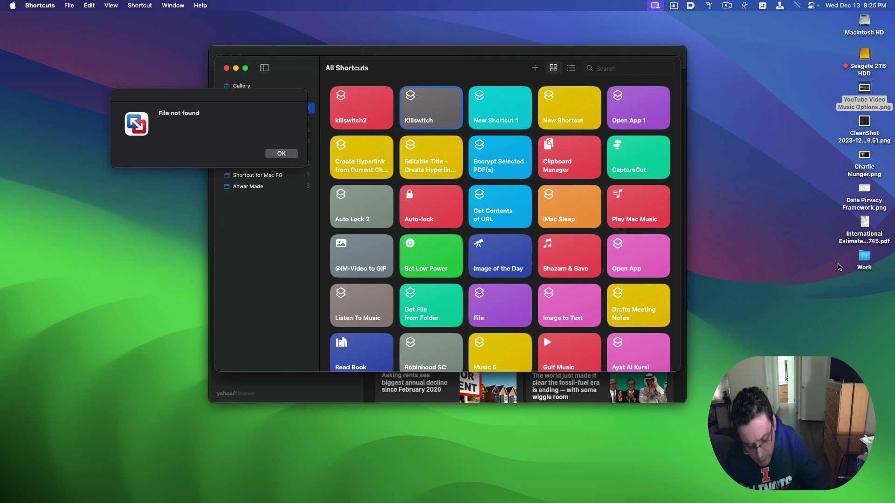
# - Run the Killswitch quick action with ^⌥Q to quit every open app
pyautogui.hotkey('ctrl', 'alt', 'q')
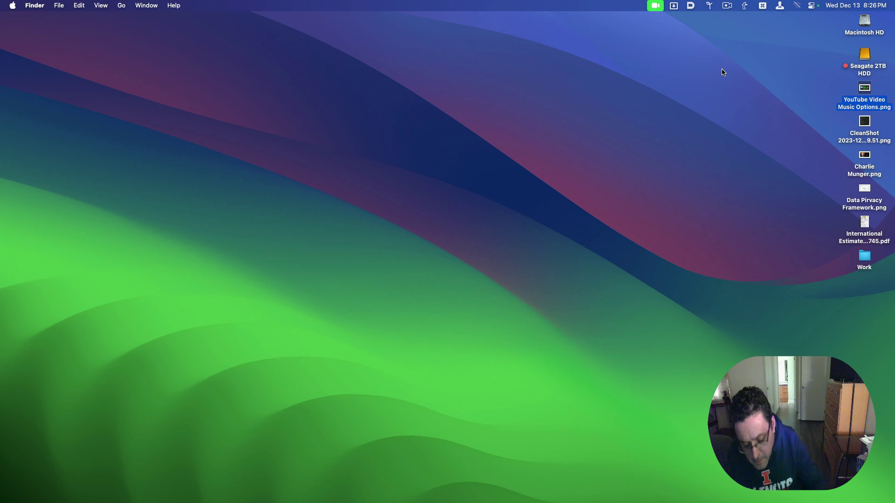
# - Use Control-Option-Shift-Command-K to bring up Keyboard Maestro's Quitter macro
pyautogui.press('ctrl+alt+shift+super+k')
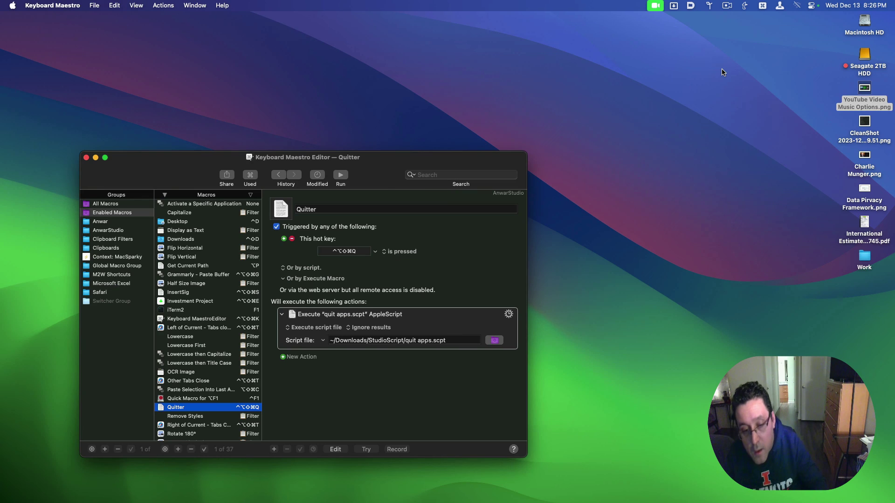